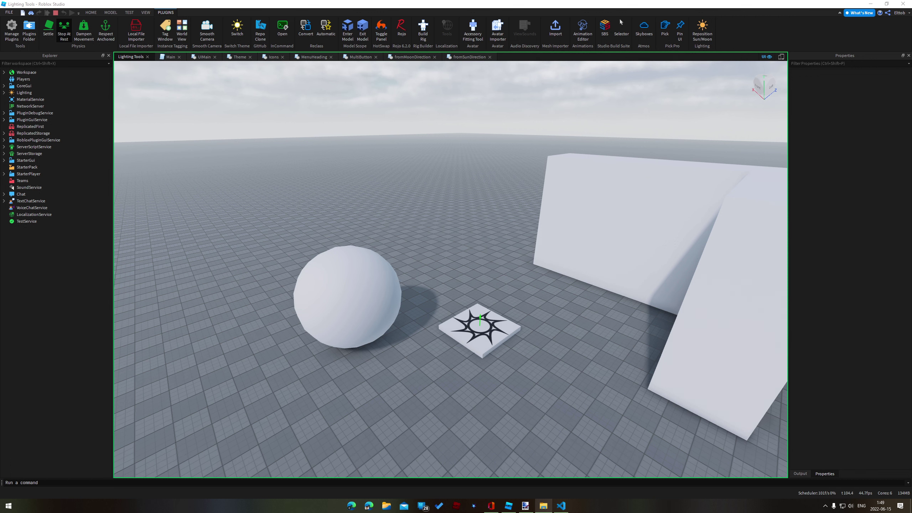
- Start the Reposition Sun/Moon tool and move the sun to a new spot in the sky using the Direct direction
left_click(702, 28)
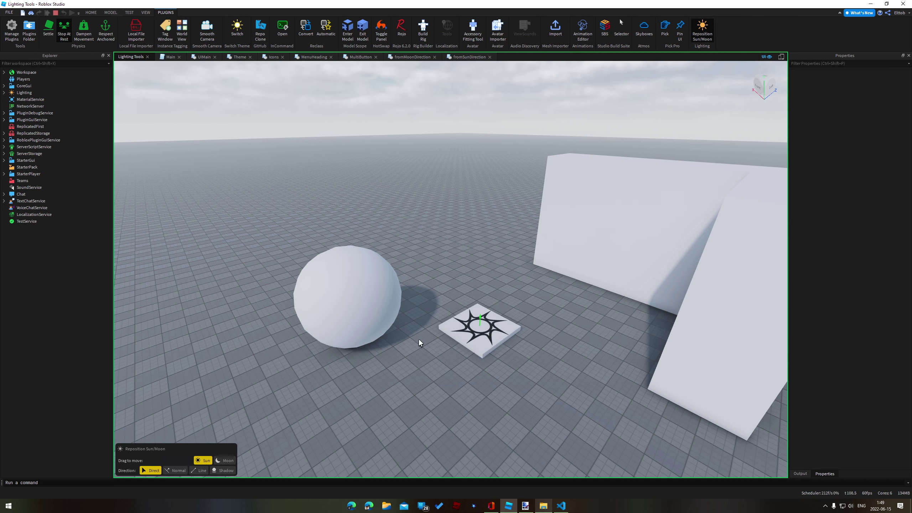
right_click_drag(297, 434, 344, 443)
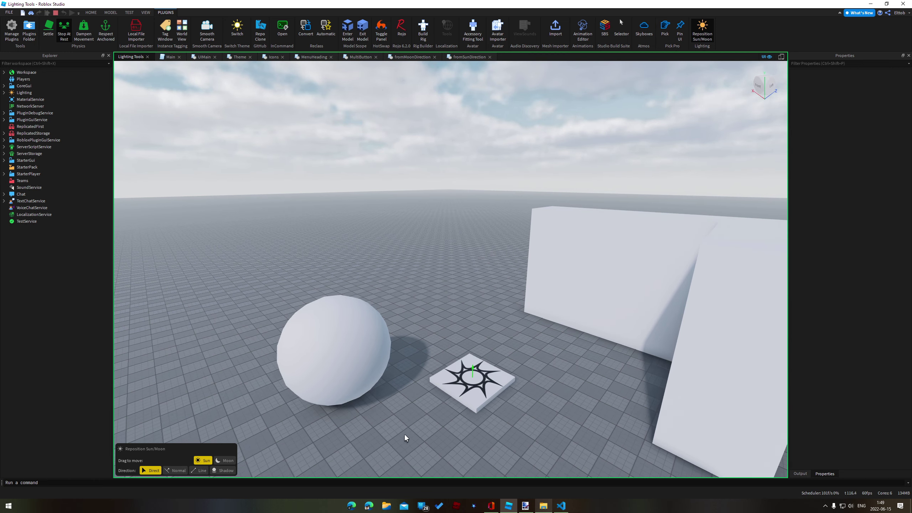
right_click_drag(418, 418, 421, 371)
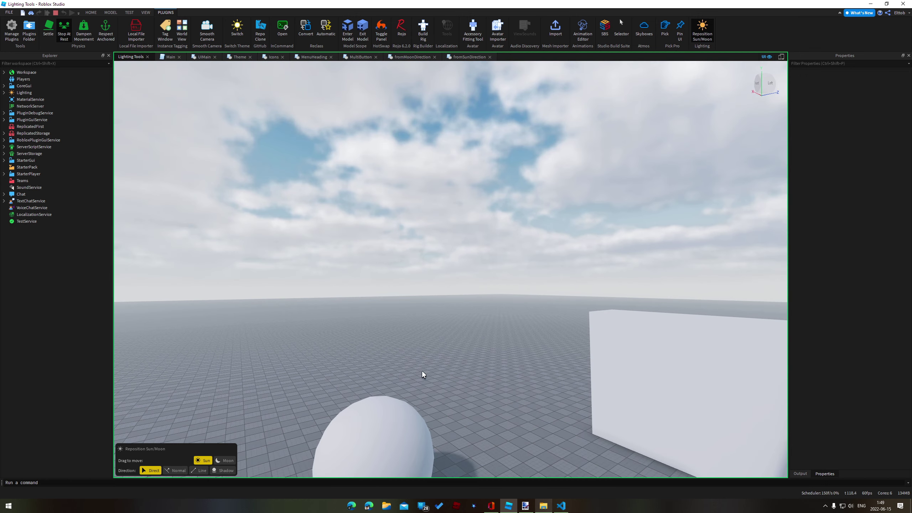
left_click_drag(339, 126, 496, 218)
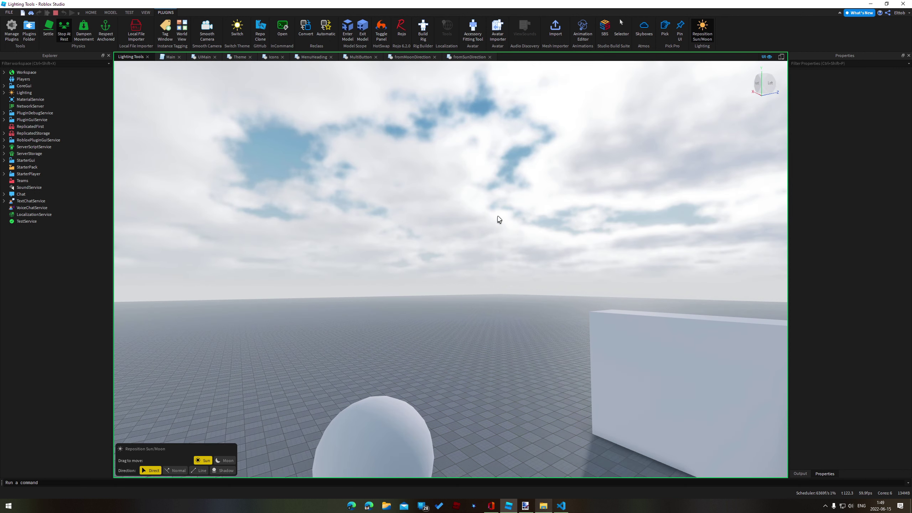
- Sweep the sun sideways across the cloudy sky above the walls, keeping the Sun target and Direct direction
left_click_drag(223, 143, 611, 120)
left_click(203, 460)
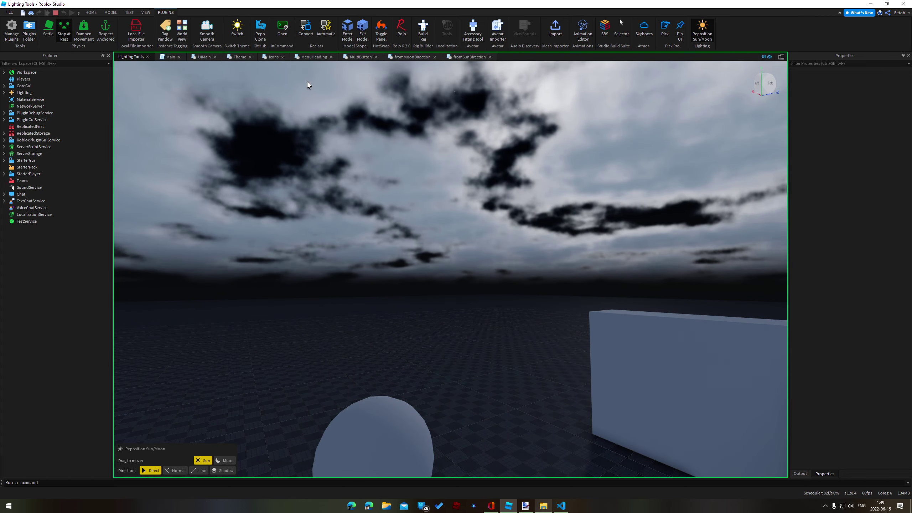
left_click_drag(307, 81, 597, 84)
right_click_drag(446, 194, 446, 194)
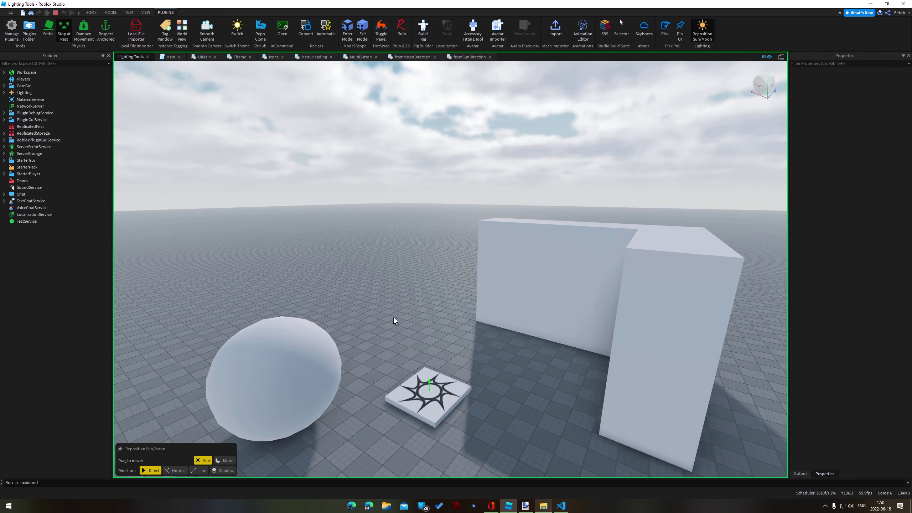
- Switch the sun's direction mode to Normal with the sphere in view
right_click_drag(394, 317, 393, 318)
key("w")
key("q")
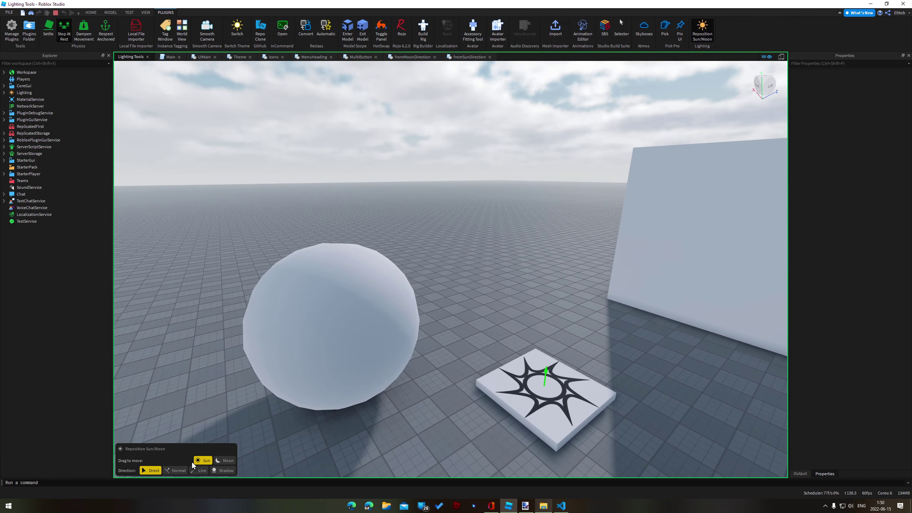
left_click(175, 470)
right_click_drag(380, 363, 380, 365)
key("w")
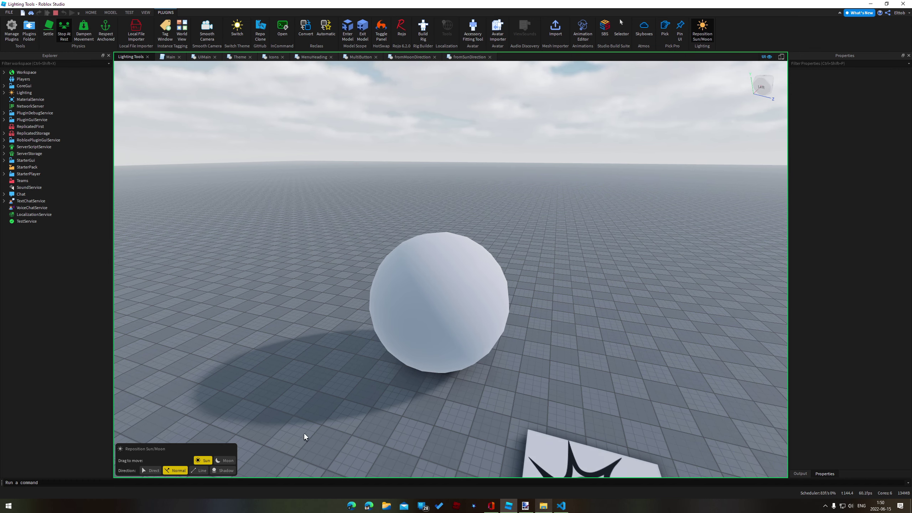
key("w")
key("d")
right_click_drag(341, 403, 341, 403)
- Return to the Direct direction and place the sun in the sky behind the sphere
left_click(148, 472)
right_click_drag(406, 426, 406, 426)
left_click_drag(377, 204, 351, 179)
right_click_drag(361, 203, 361, 204)
right_click_drag(440, 248, 440, 249)
key("s")
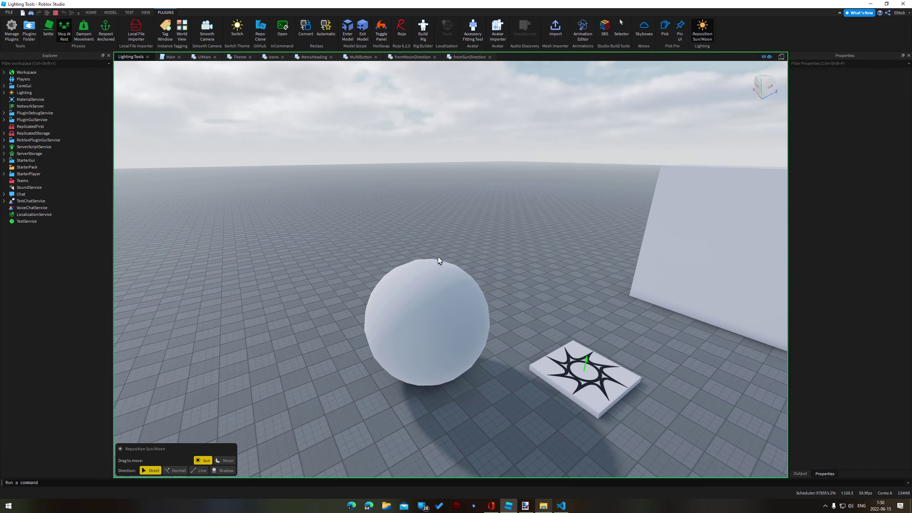
- Set the direction mode to Normal and aim the sun along the sphere's surface normals at several points
left_click(175, 470)
left_click_drag(392, 291, 441, 310)
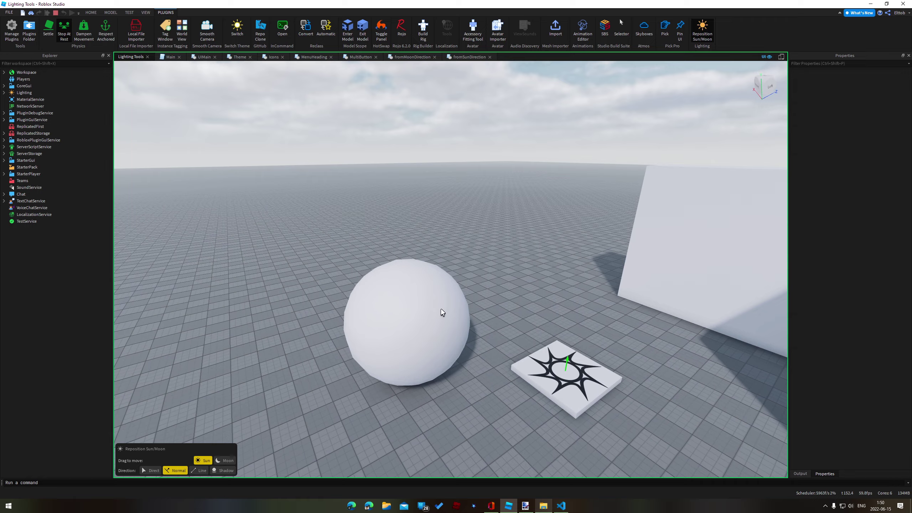
key("a")
right_click_drag(474, 387, 475, 386)
left_click_drag(474, 385, 501, 322)
right_click_drag(501, 319, 501, 319)
key("w")
key("e")
mouse_move(501, 319)
left_mouse_down()
mouse_move(380, 337)
mouse_move(588, 306)
mouse_move(577, 262)
mouse_move(569, 307)
mouse_move(440, 310)
left_mouse_up()
- Re-aim the sun from other points on the sphere's surface, viewing it with the walls behind it
key("s")
right_click_drag(440, 309, 440, 309)
mouse_move(440, 309)
left_mouse_down()
mouse_move(489, 308)
mouse_move(404, 321)
mouse_move(492, 329)
mouse_move(430, 319)
left_mouse_up()
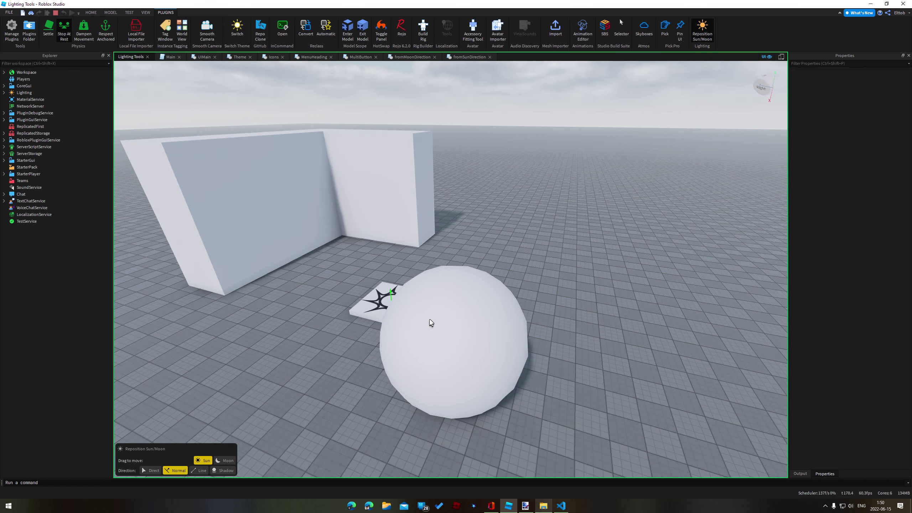
key("d")
right_click_drag(429, 319, 408, 300)
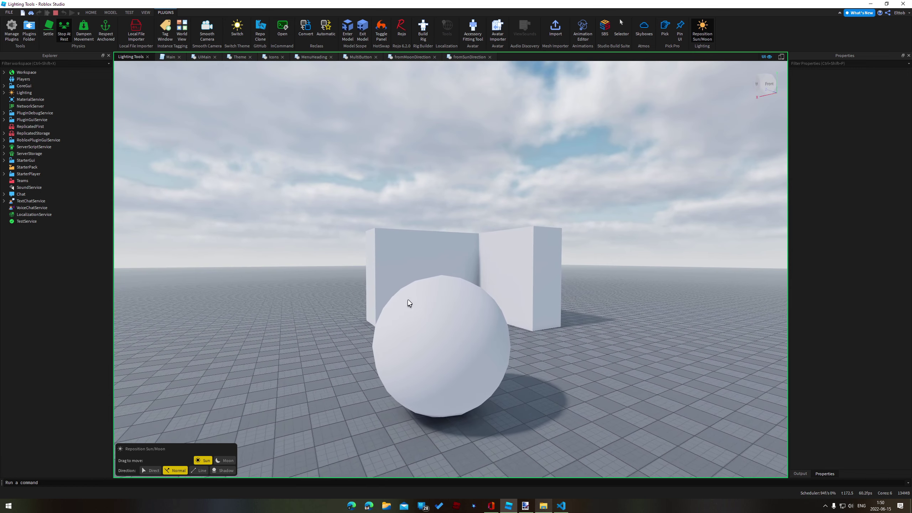
left_click_drag(408, 300, 430, 309)
key("a")
right_click_drag(430, 308, 430, 309)
key("e")
- Set the direction mode back to Direct and reposition the sun with the L-shaped walls in view
left_click(200, 471)
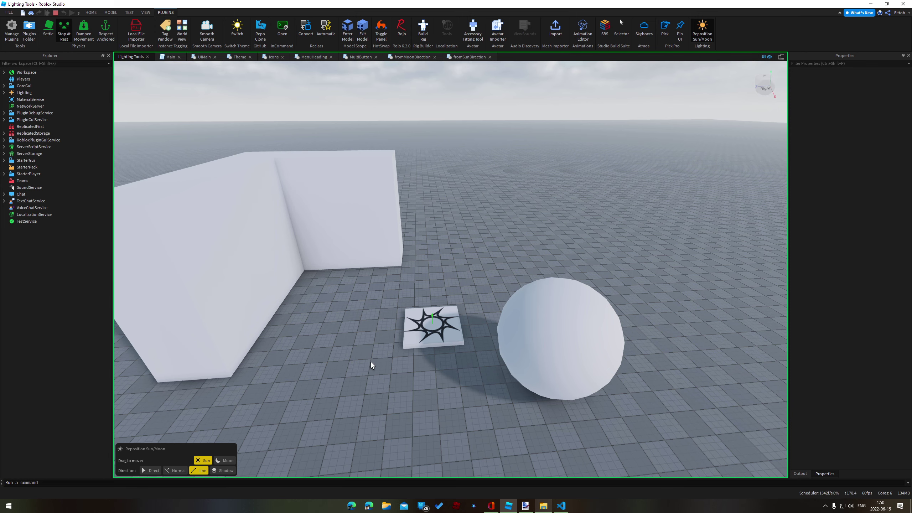
left_click(151, 470)
right_click_drag(252, 373, 327, 325)
key("d")
left_click_drag(327, 325, 439, 239)
right_click_drag(438, 239, 439, 238)
key("e")
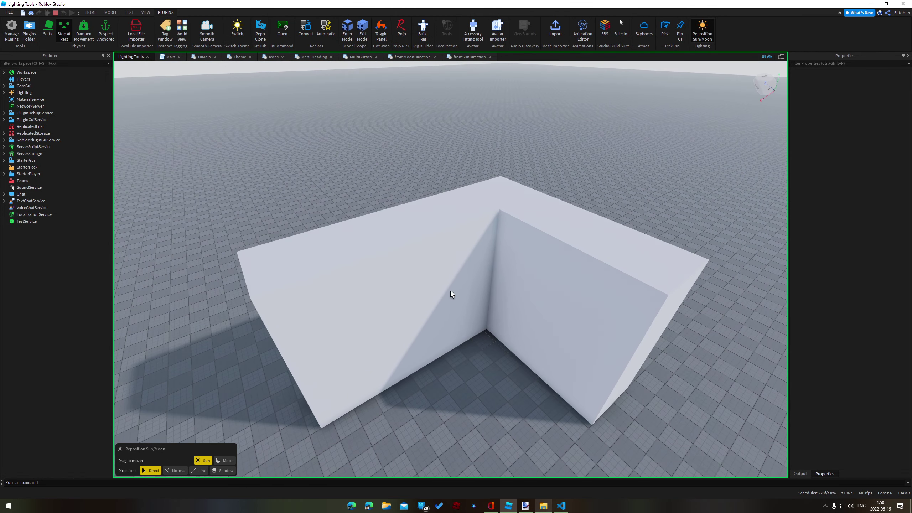
- Switch to the Line direction and align the sun so one wall's upper outer corner casts its shadow onto the adjacent wall
left_click(199, 470)
mouse_move(659, 290)
left_mouse_down()
mouse_move(379, 292)
mouse_move(386, 258)
mouse_move(468, 259)
mouse_move(469, 327)
mouse_move(356, 361)
mouse_move(446, 334)
mouse_move(357, 340)
mouse_move(468, 251)
mouse_move(474, 326)
mouse_move(423, 319)
left_mouse_up()
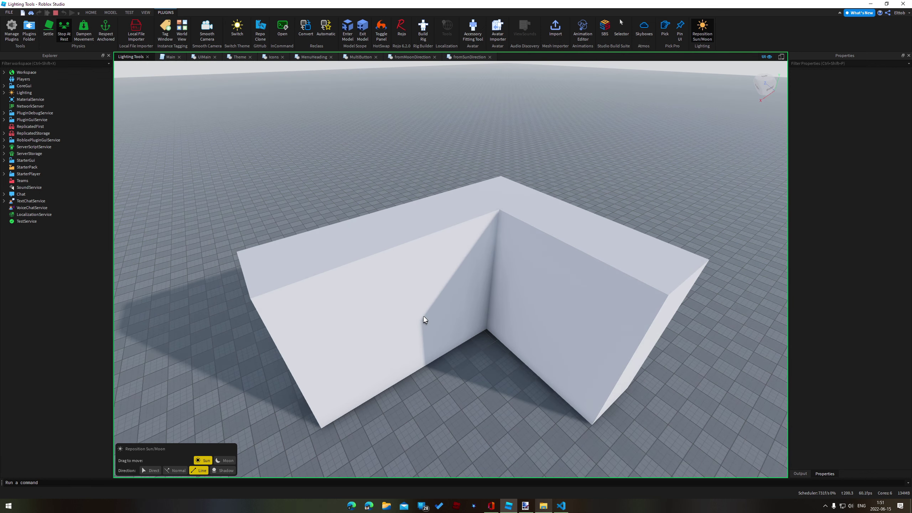
right_click_drag(584, 284, 584, 284)
key("w")
key("q")
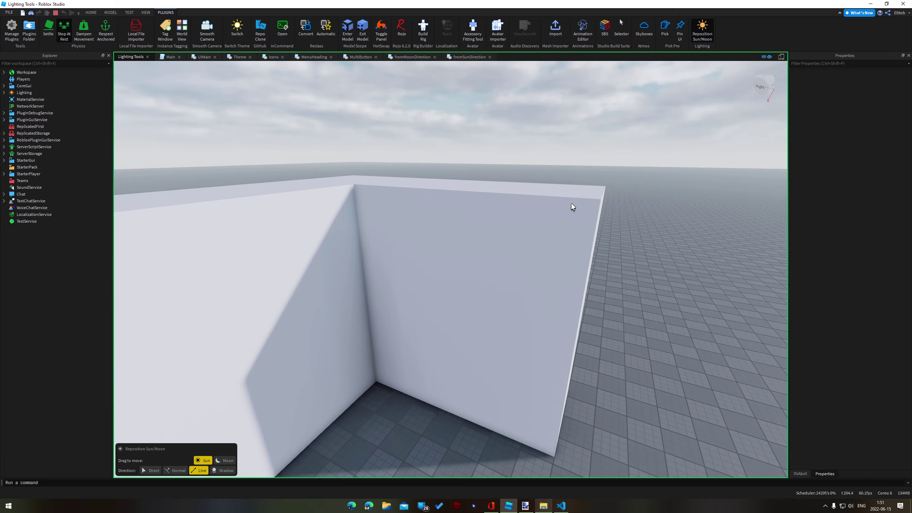
key("s")
key("a")
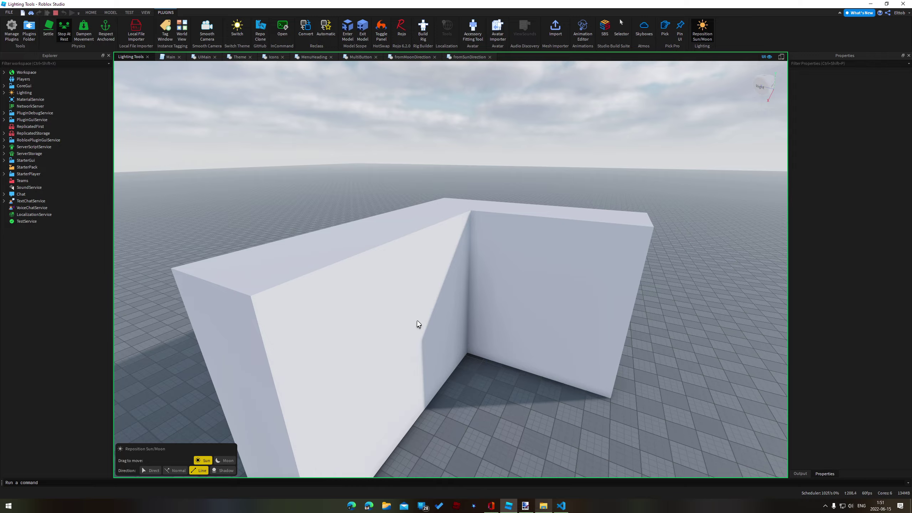
right_click_drag(416, 320, 417, 319)
key("s")
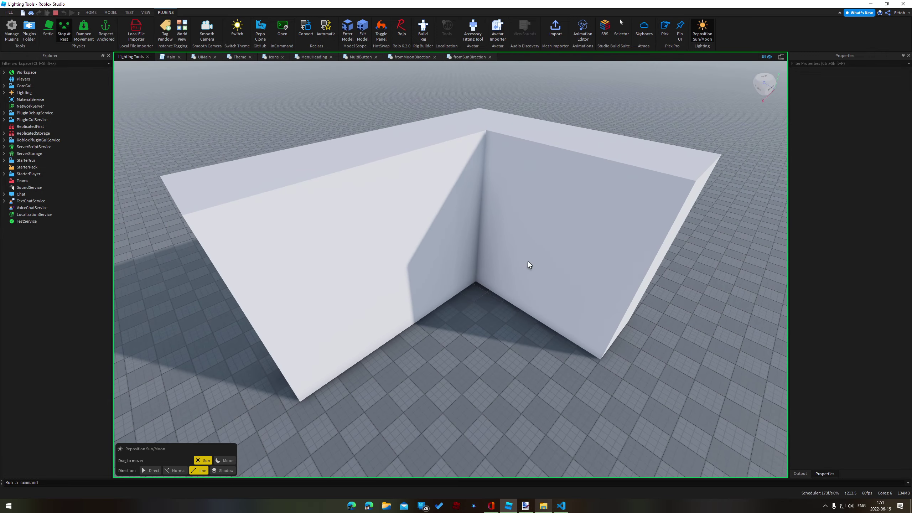
- Align the sun along a line from the walls' outer top corner to the floor just beyond their base
key("s")
key("d")
right_click_drag(543, 218, 543, 218)
key("d")
key("s")
key("a")
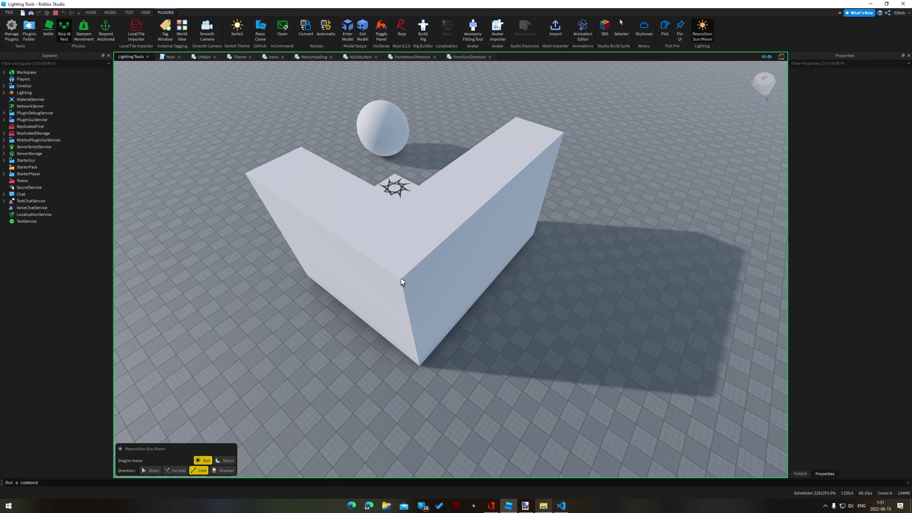
left_click_drag(401, 279, 426, 281)
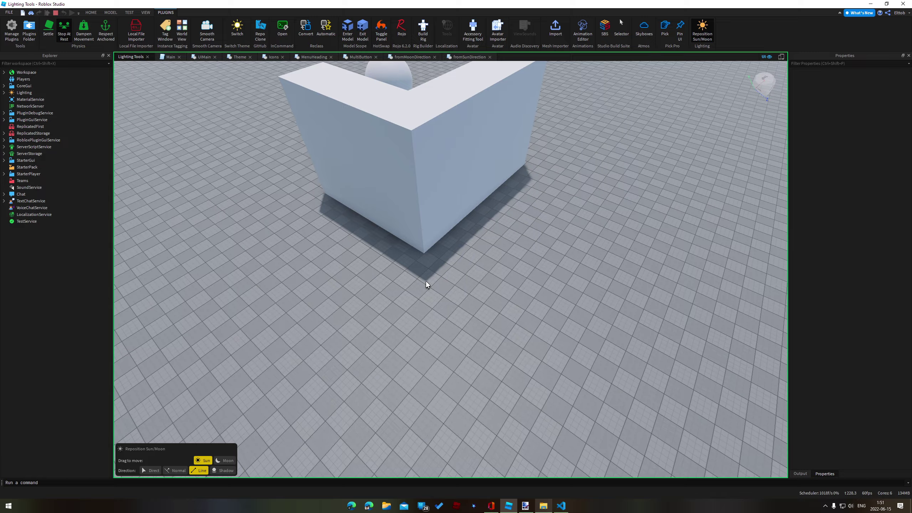
- Align the sun from the free wall end's top corner to the lower part of the adjacent wall's inner face
right_click_drag(426, 281, 408, 309)
key("a")
key("w")
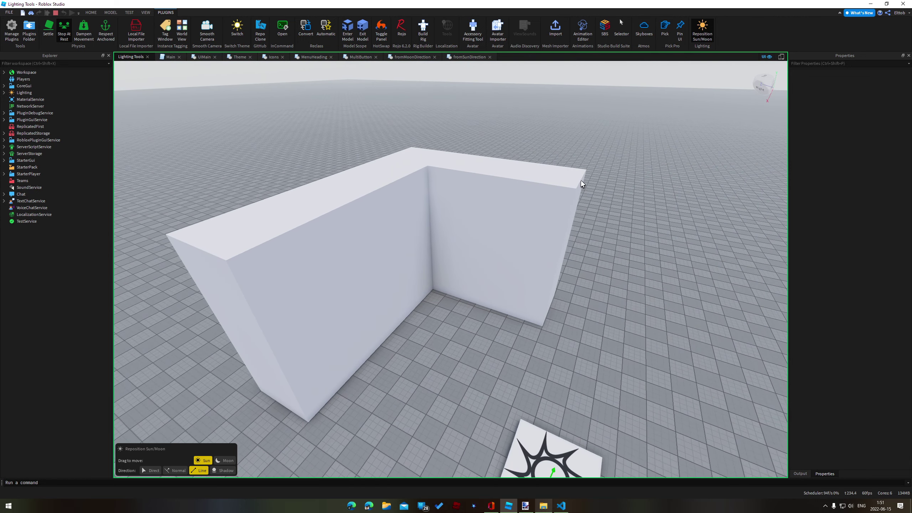
left_click_drag(576, 187, 375, 335)
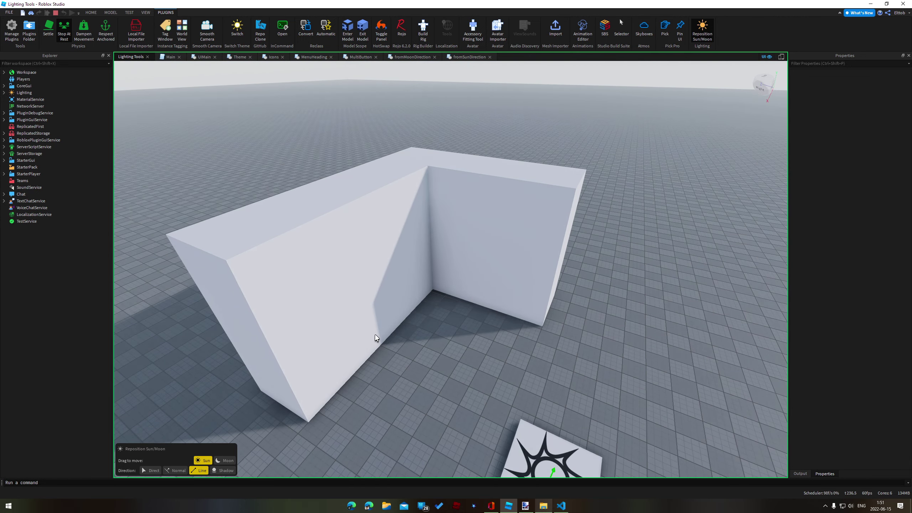
- Switch to the Shadow direction and shift the shadow edge on the inner wall face toward the inside corner
key("w")
right_click_drag(375, 335, 375, 335)
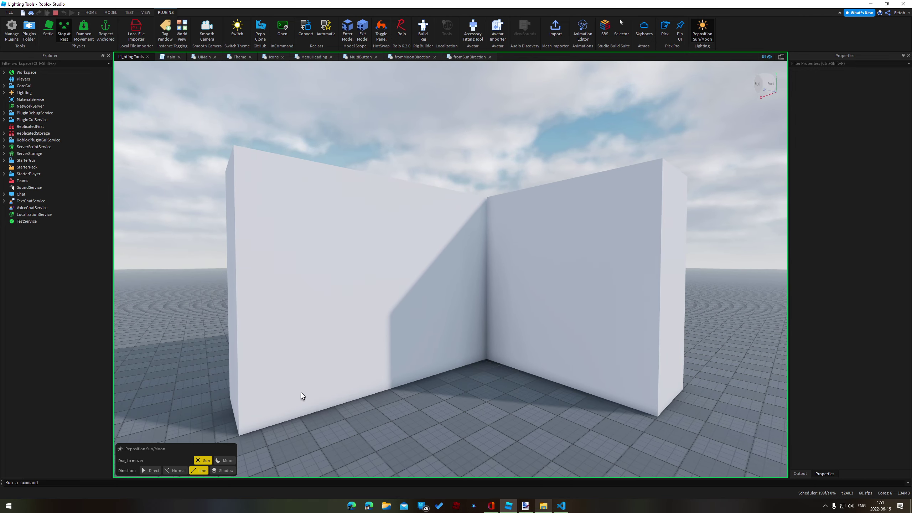
right_click_drag(325, 355, 325, 355)
key("w")
scroll(426, 351, "down", 2)
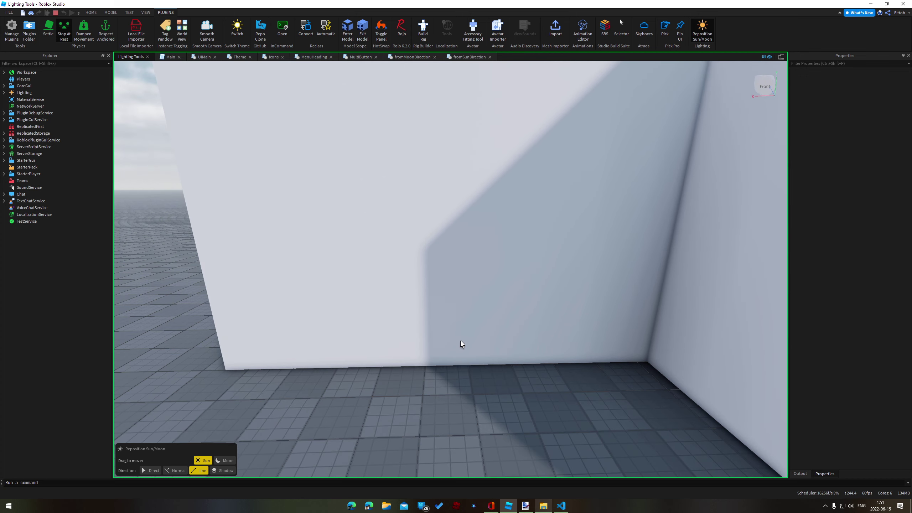
left_click(227, 471)
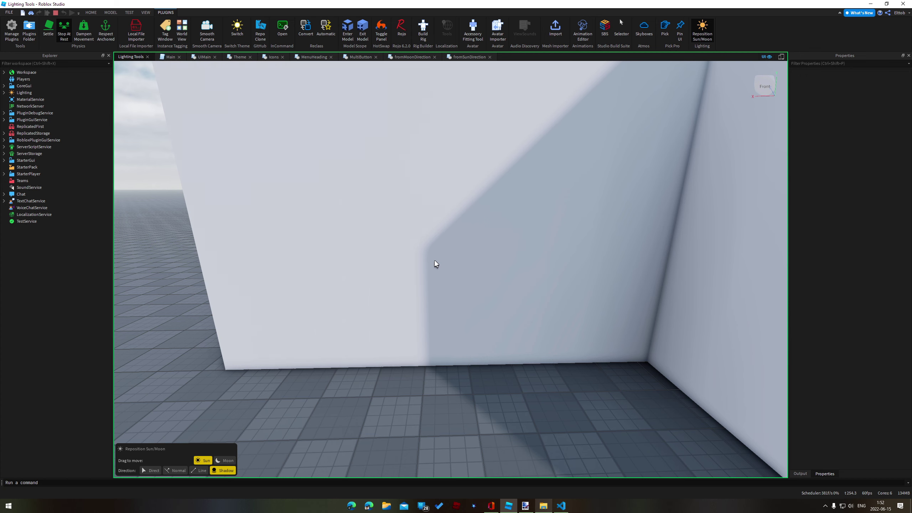
left_click_drag(429, 260, 519, 261)
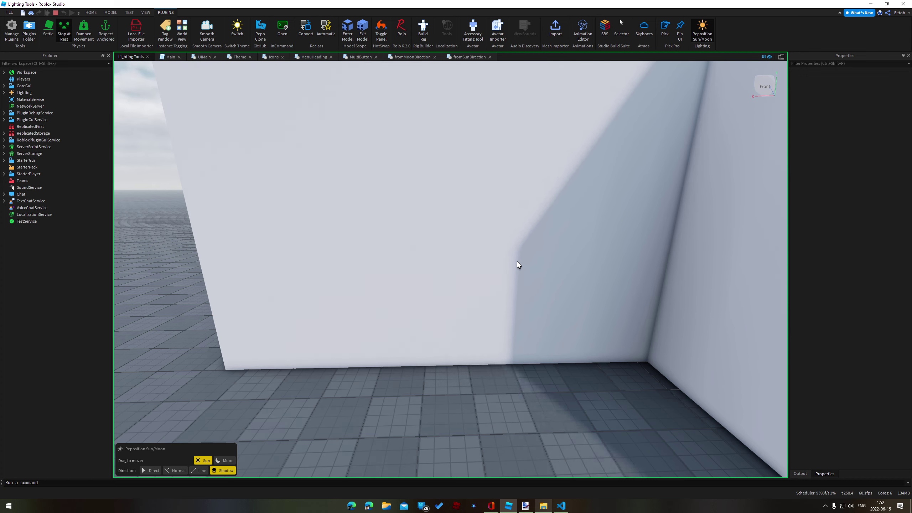
- Reposition the shadow cast inside the walls once more using the Shadow direction
right_click_drag(421, 291, 421, 291)
scroll(421, 291, "down", 5)
scroll(421, 291, "up", 4)
left_click_drag(402, 309, 572, 264)
- Stretch the walls' shadow across the floor away from their outer side
key("s")
right_click_drag(571, 261, 573, 261)
key("w")
key("a")
right_click_drag(511, 260, 511, 260)
left_click_drag(444, 284, 589, 285)
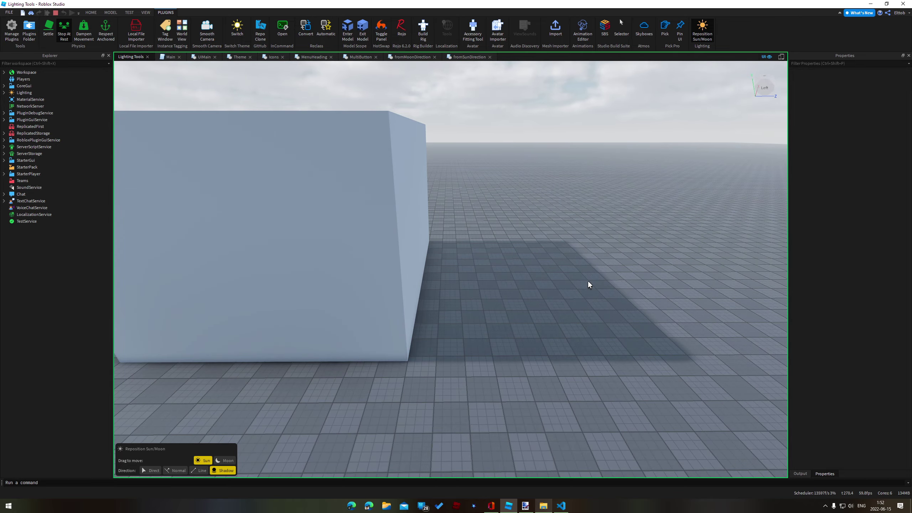
- Move the sphere's shadow to a different place on the floor near the sun-patterned tile
key("s")
right_click_drag(577, 281, 576, 282)
key("e")
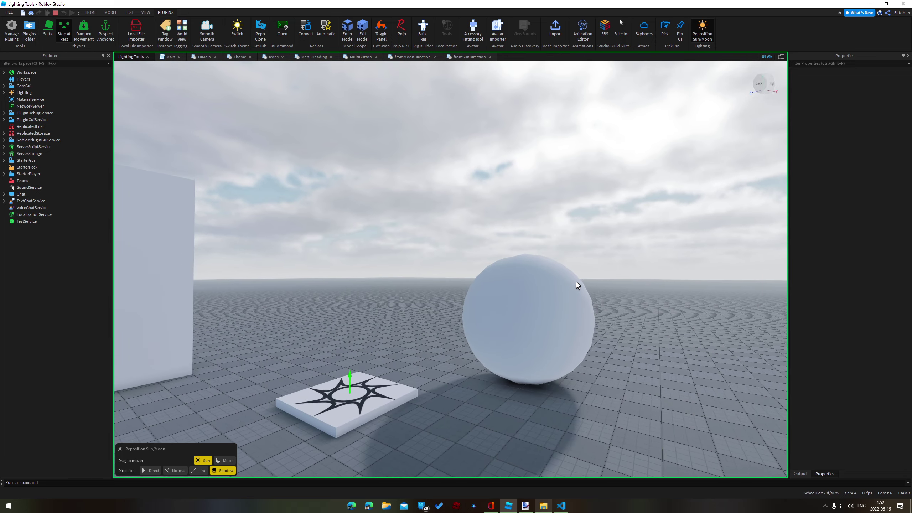
key("s")
key("d")
left_click_drag(376, 426, 468, 375)
- Shift the faint shadow on the wall face beside the inside corner slightly away from that corner
right_click_drag(459, 382, 459, 382)
key("w")
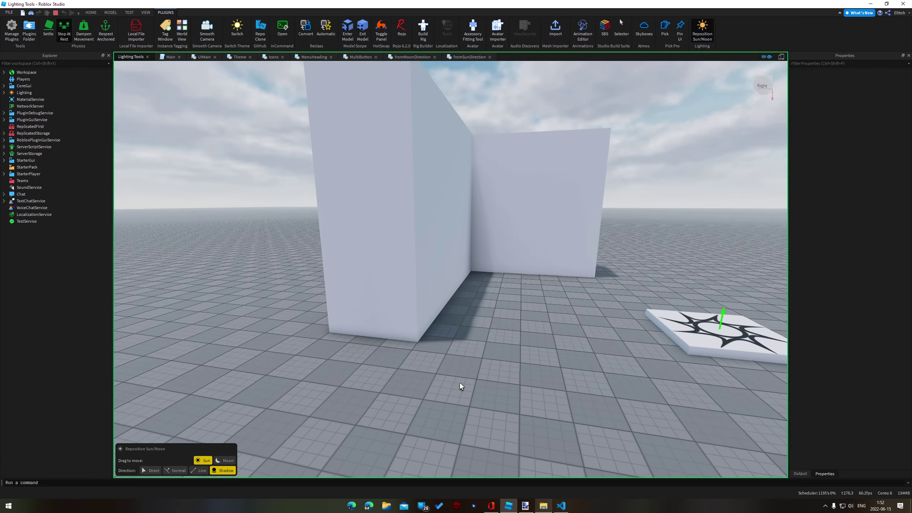
key("e")
right_click_drag(489, 337, 442, 354)
key("s")
key("e")
key("w")
key("w")
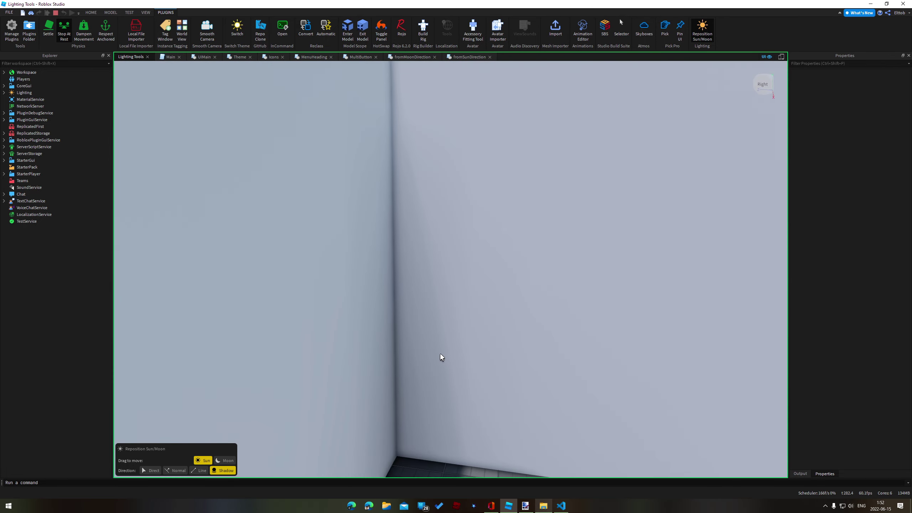
left_click_drag(440, 353, 470, 355)
- Move the shadow of the wall's end across the floor in front of the walls
key("s")
right_click_drag(464, 360, 410, 348)
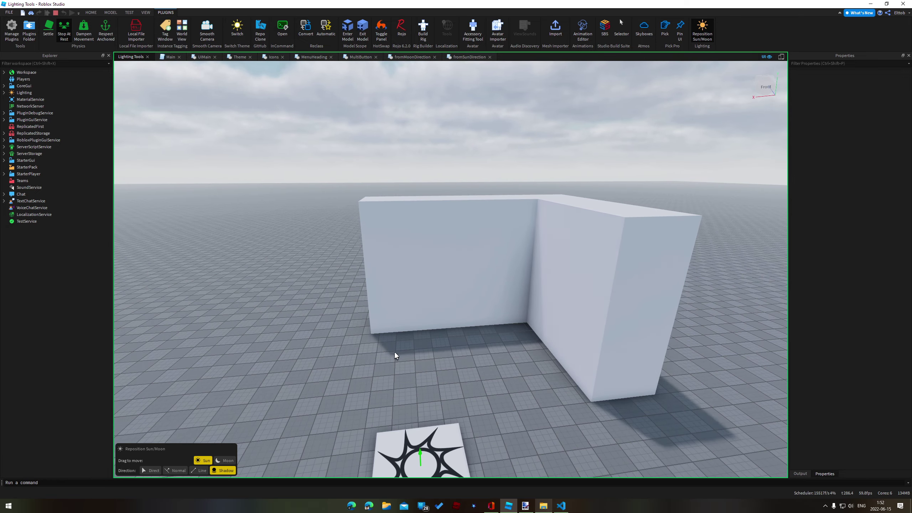
left_click_drag(394, 352, 443, 350)
key("a")
right_click_drag(443, 349, 442, 350)
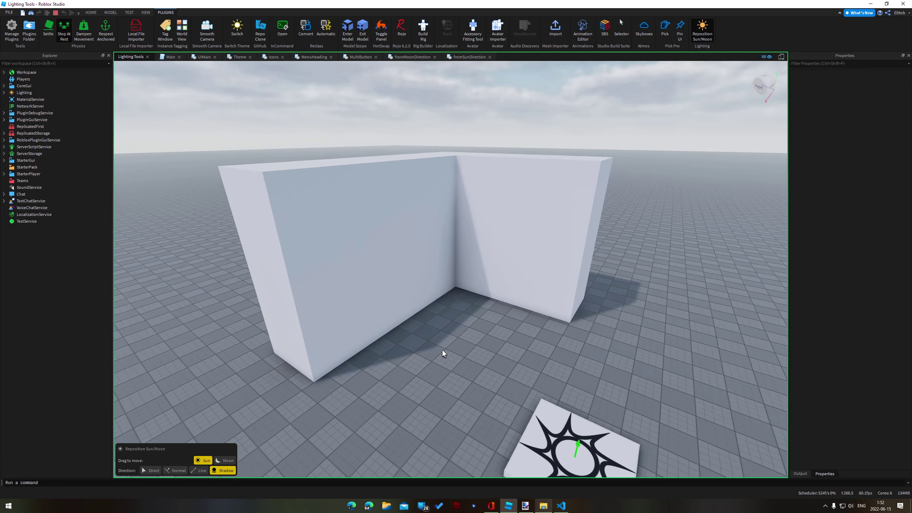
scroll(442, 350, "down", 2)
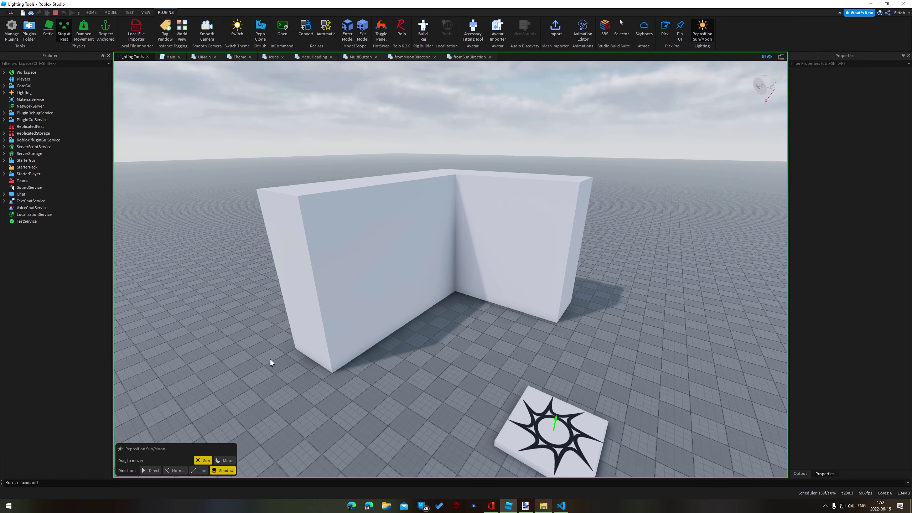
- Switch the target to Moon with the Direct direction and place the moon in the sky
left_click(218, 462)
left_click(157, 470)
right_click_drag(314, 396, 313, 396)
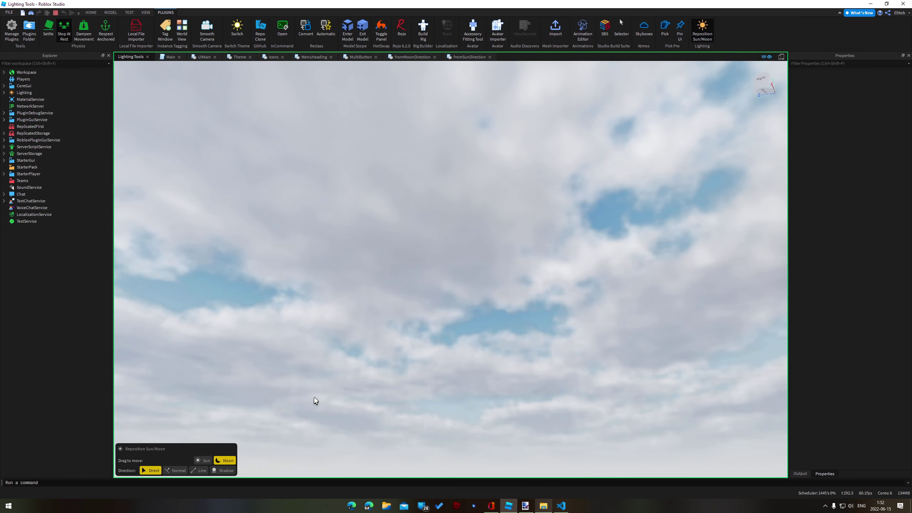
left_click_drag(535, 250, 539, 245)
right_click_drag(539, 245, 497, 268)
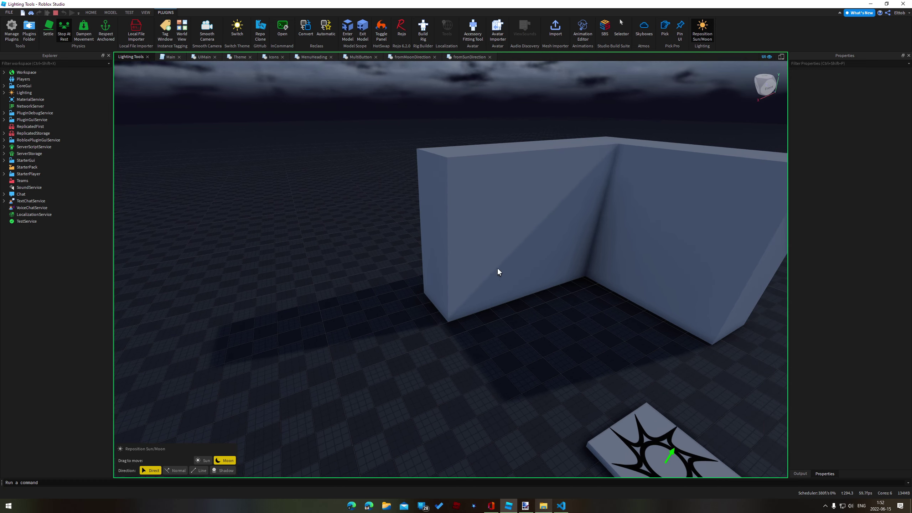
- Switch the moon's direction to Shadow and move the wall's moonlit shadow across the floor
left_click(221, 470)
scroll(467, 347, "up", 6)
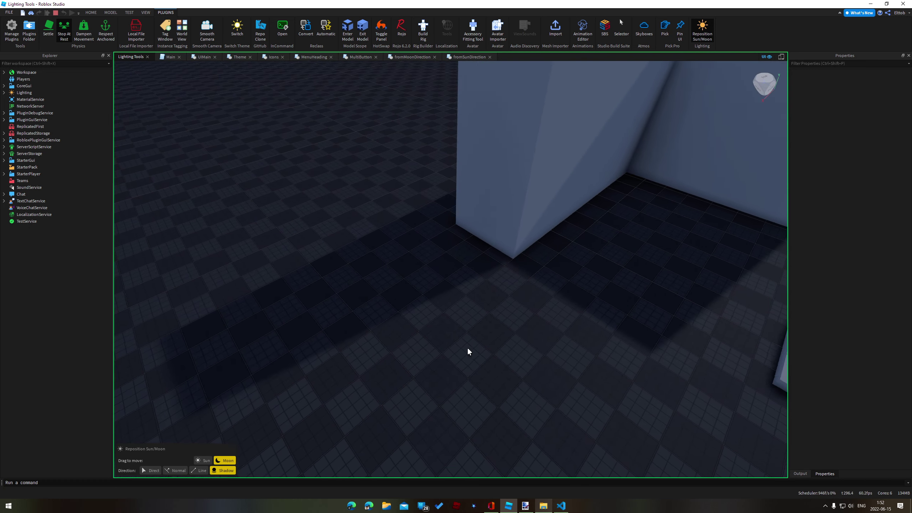
left_click_drag(393, 352, 628, 267)
- Switch to the Line direction and align the moon using a line from the far wall's outer end to the near wall's end face
right_click_drag(627, 266, 628, 267)
key("a")
left_click(198, 471)
key("e")
right_click_drag(241, 403, 241, 403)
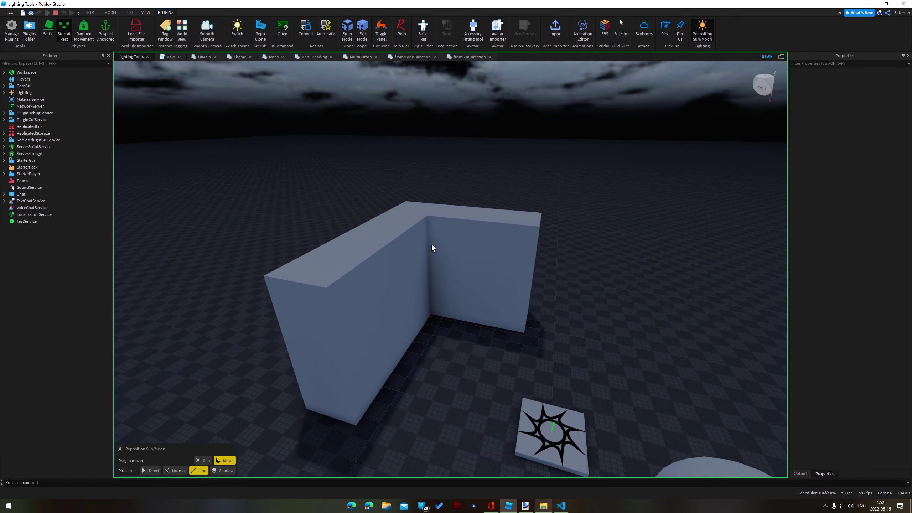
left_click_drag(524, 237, 294, 392)
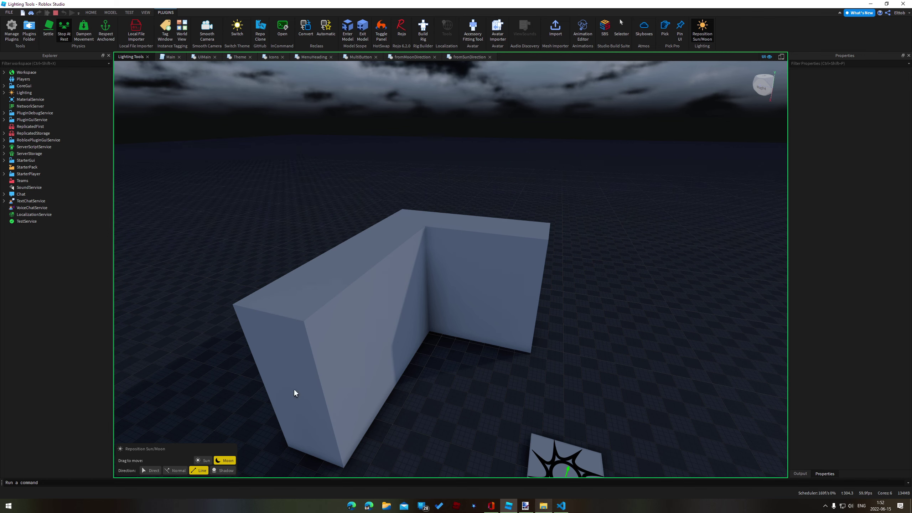
- Switch to the Normal direction and reposition the moon using a surface in the scene
key("q")
right_click_drag(371, 421, 371, 422)
mouse_move(419, 334)
left_mouse_down()
mouse_move(423, 304)
mouse_move(479, 309)
mouse_move(436, 284)
mouse_move(405, 299)
mouse_move(472, 295)
mouse_move(489, 286)
mouse_move(480, 276)
left_mouse_up()
right_click_drag(468, 285, 468, 286)
key("d")
key("e")
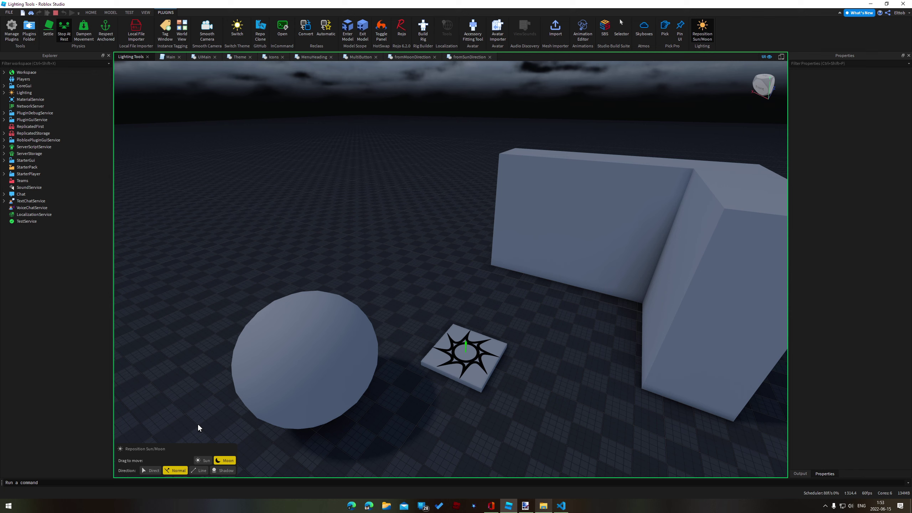
- Switch the target to Sun with the Direct direction and place the sun in the sky among the clouds
left_click(196, 462)
left_click(150, 473)
right_click_drag(389, 275, 389, 275)
mouse_move(389, 275)
left_mouse_down()
mouse_move(500, 131)
mouse_move(316, 171)
left_mouse_up()
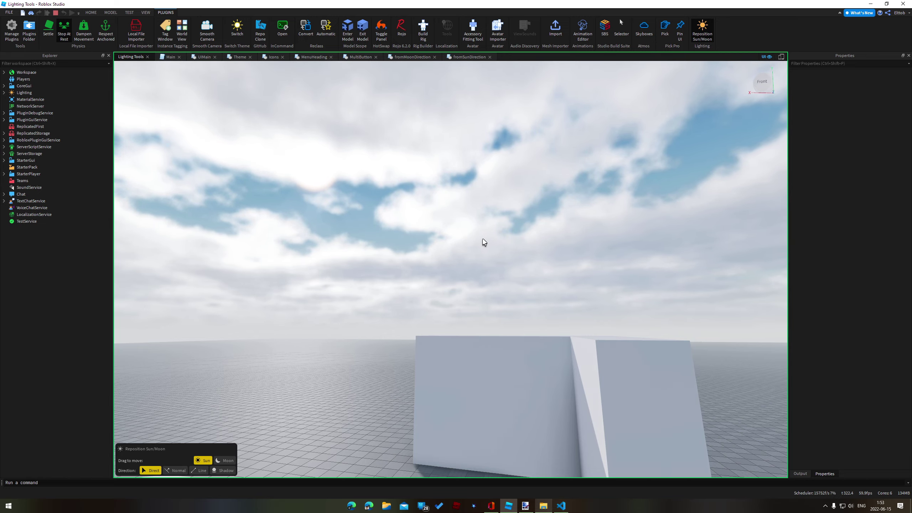
- Examine the sunlit sphere, walls and their shadows from several angles, along with the sun's place in the sky
right_click_drag(482, 238, 479, 241)
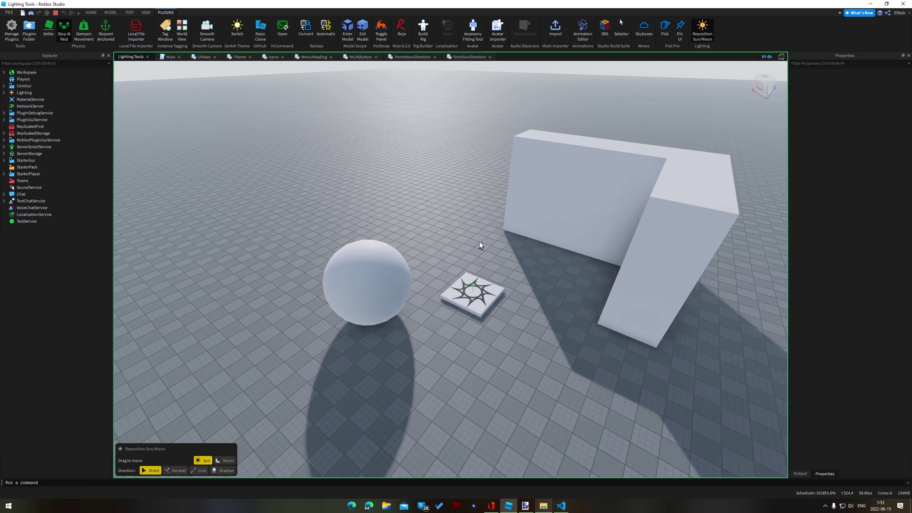
right_click_drag(413, 244, 414, 244)
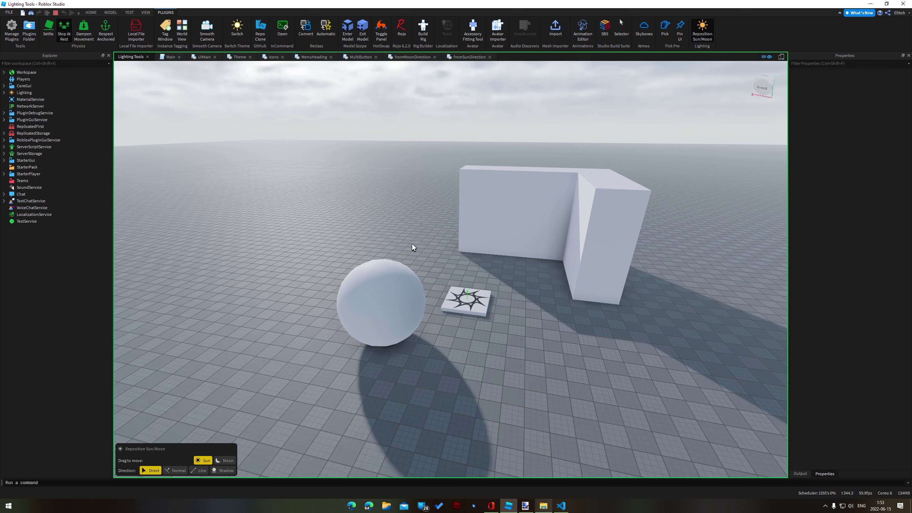
key("w")
right_click_drag(428, 241, 429, 241)
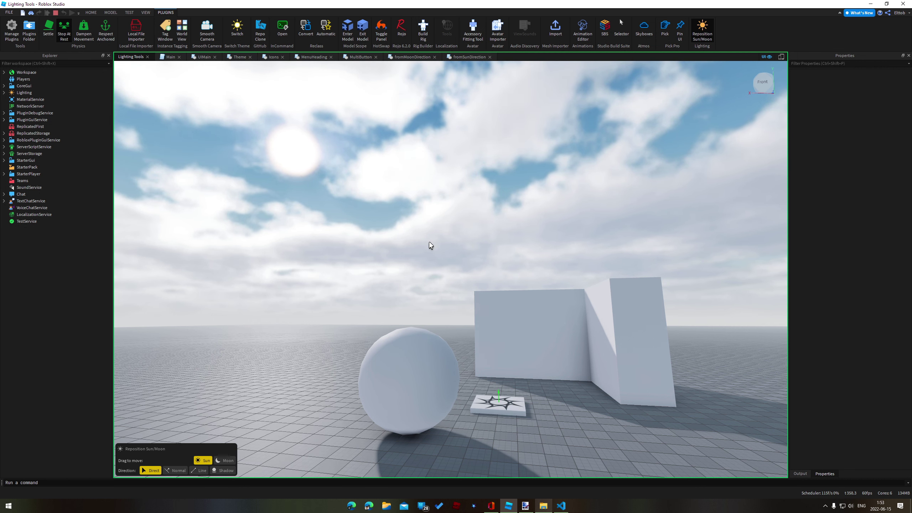
right_click_drag(429, 242, 429, 242)
key("w")
key("a")
key("s")
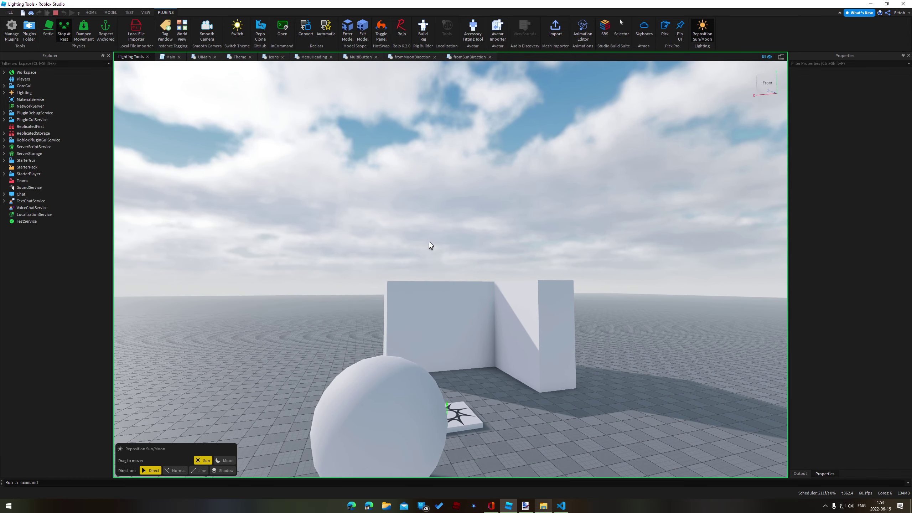
key("a")
right_click_drag(429, 242, 431, 249)
key("d")
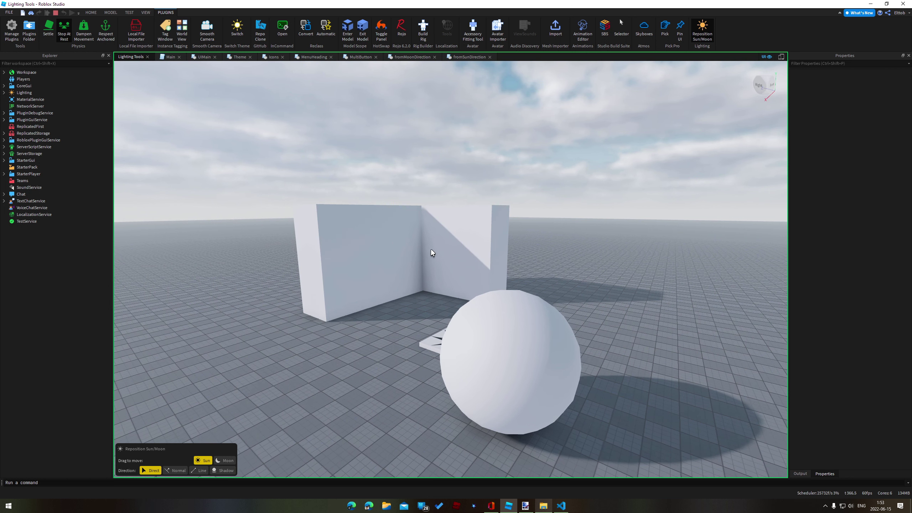